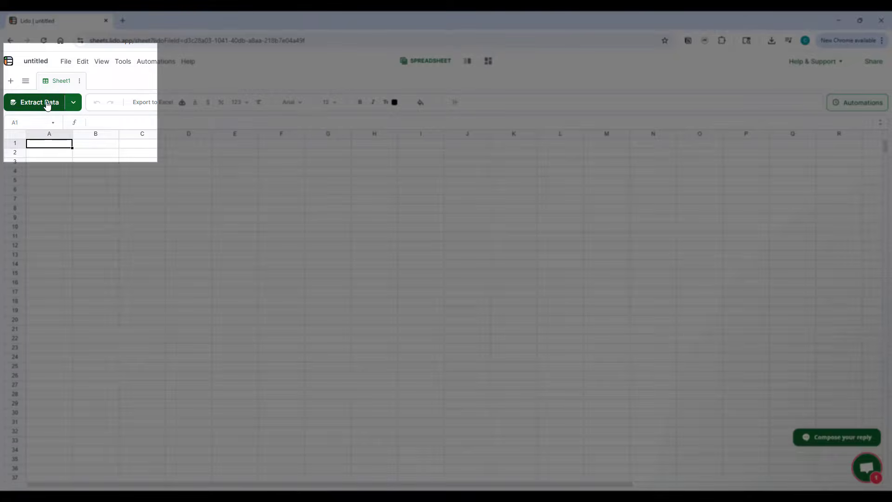
Open the data extractor for Sheet1 and add the invoice files INV-3001.pdf through INV-3005.pdf from the Demo folder
left_click(47, 103)
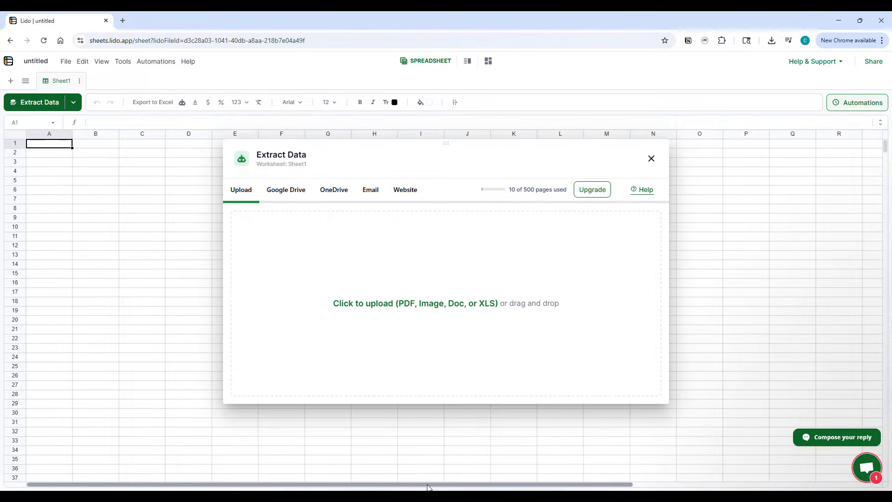
key("alt+Tab")
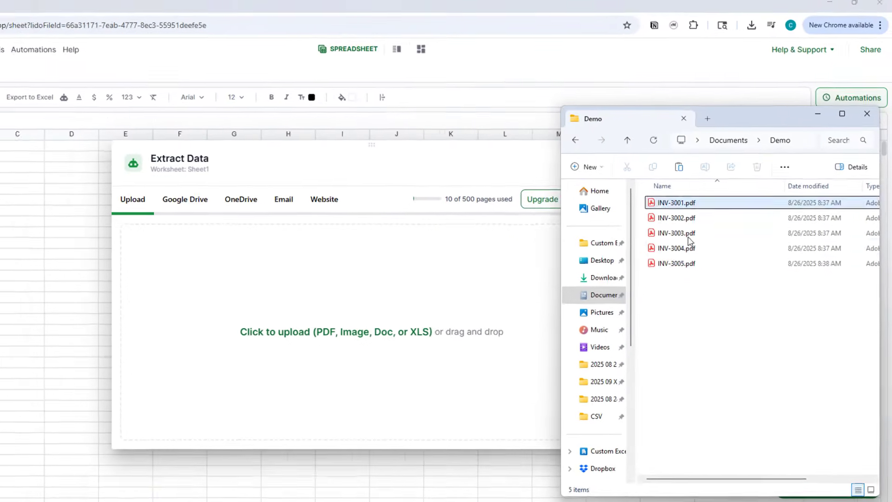
left_click_drag(708, 309, 263, 319)
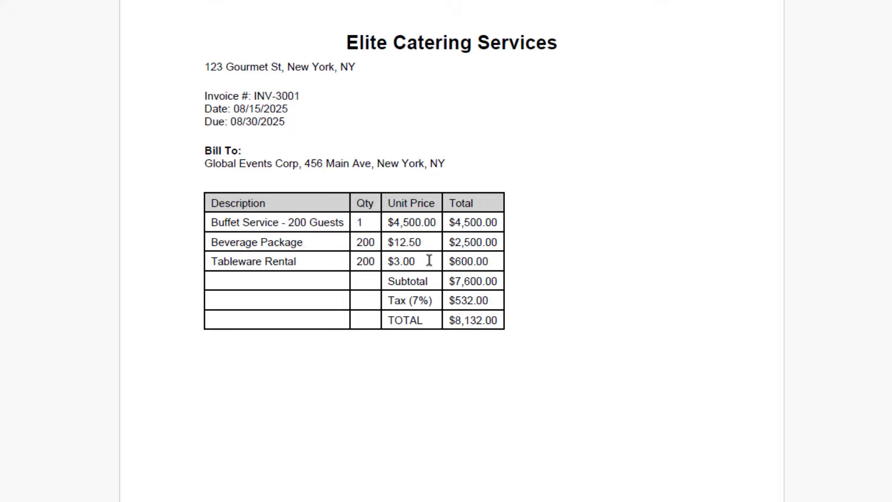
Examine the five invoices in Invoices Combined.pdf, comparing their layouts, line items and totals, and return to the spreadsheet
scroll(345, 251, "down", 10)
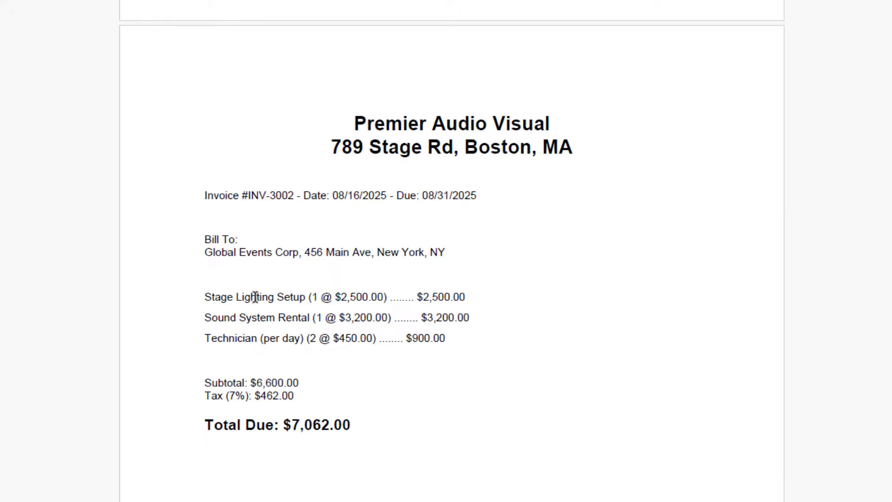
scroll(363, 325, "down", 1)
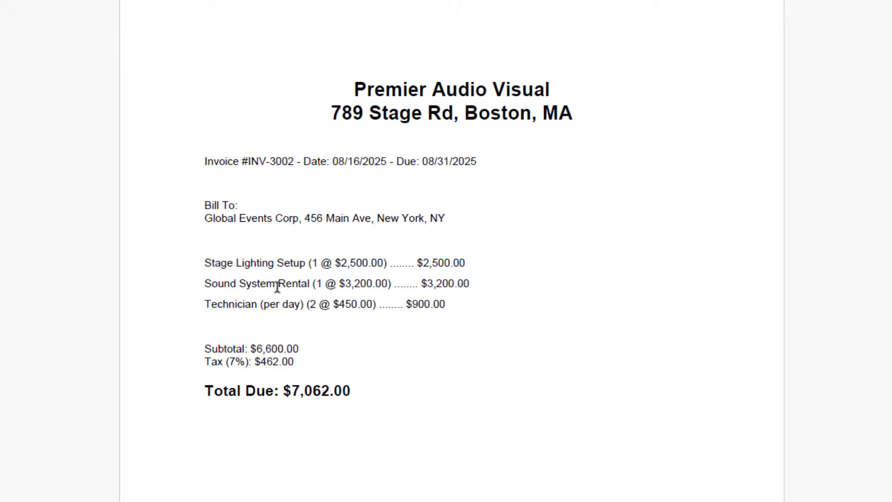
scroll(330, 322, "down", 3)
scroll(330, 322, "down", 15)
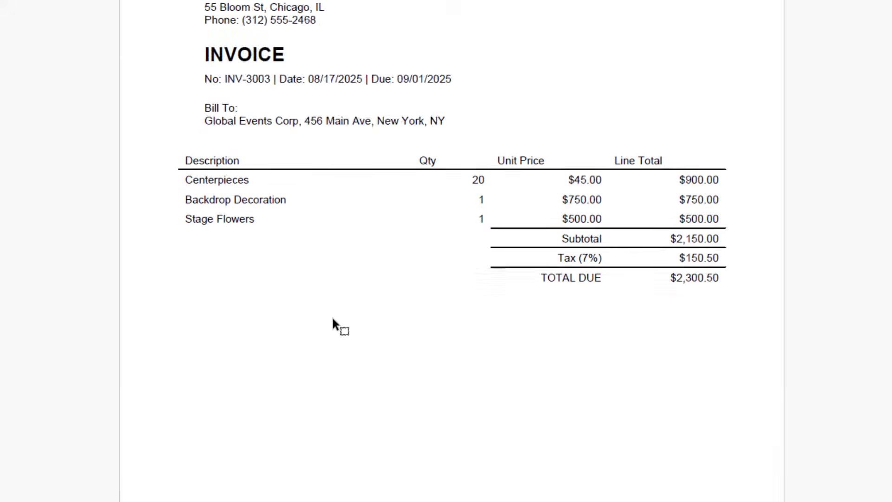
scroll(329, 208, "down", 17)
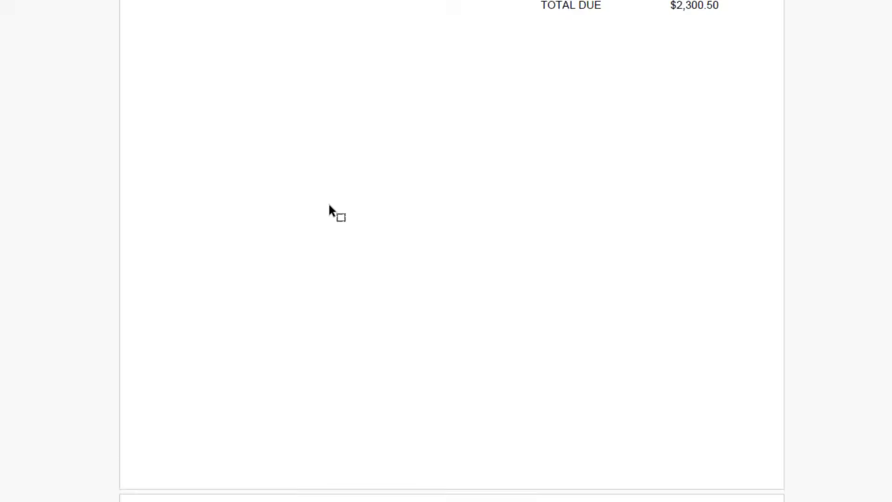
scroll(333, 225, "down", 1)
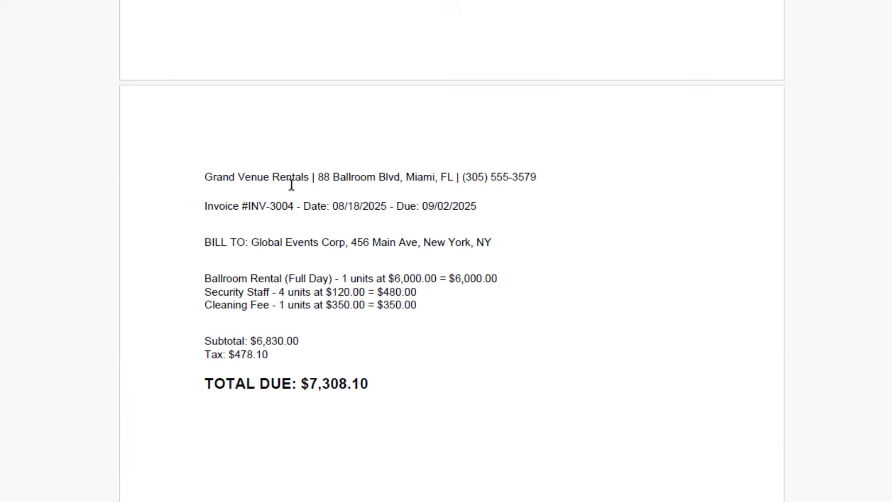
scroll(393, 259, "down", 15)
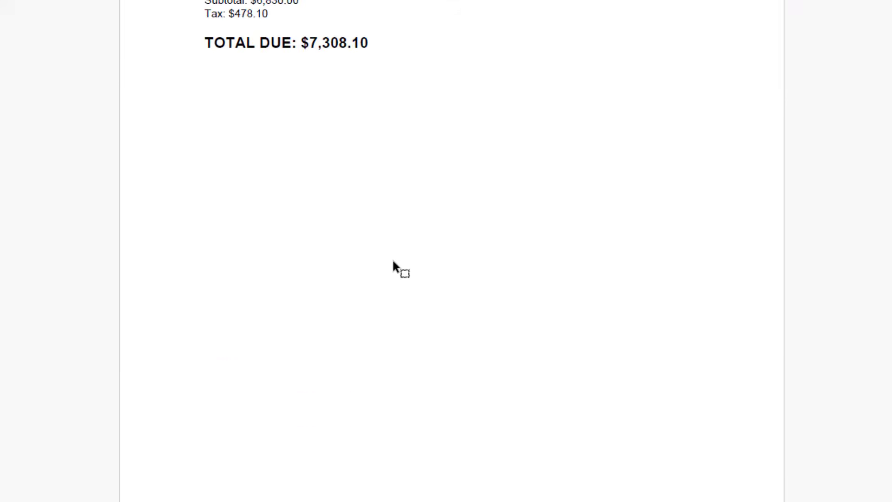
scroll(492, 361, "down", 15)
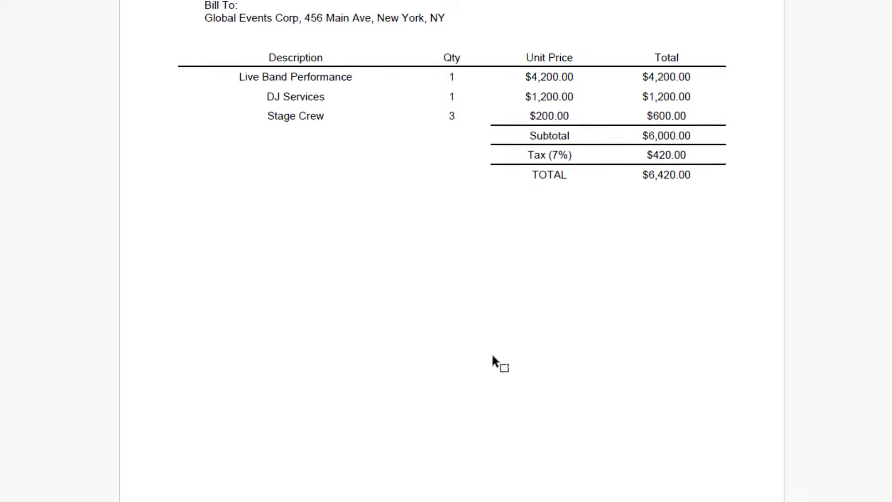
scroll(496, 275, "up", 20)
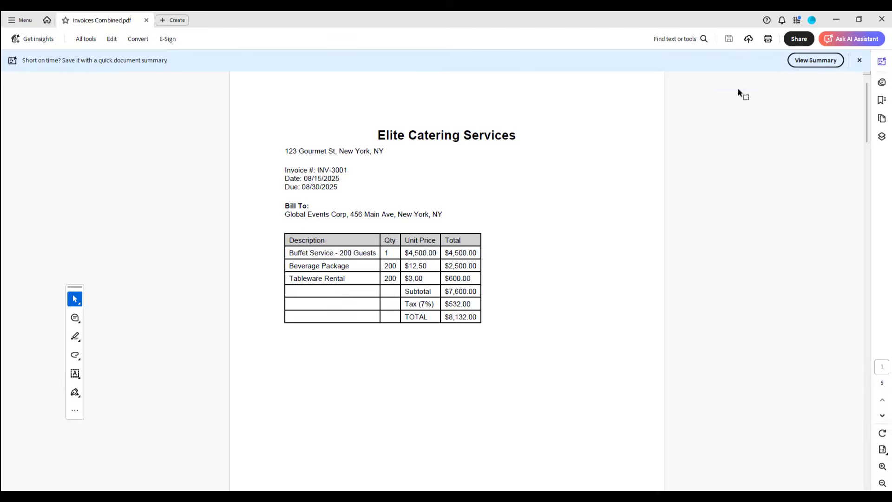
left_click(836, 21)
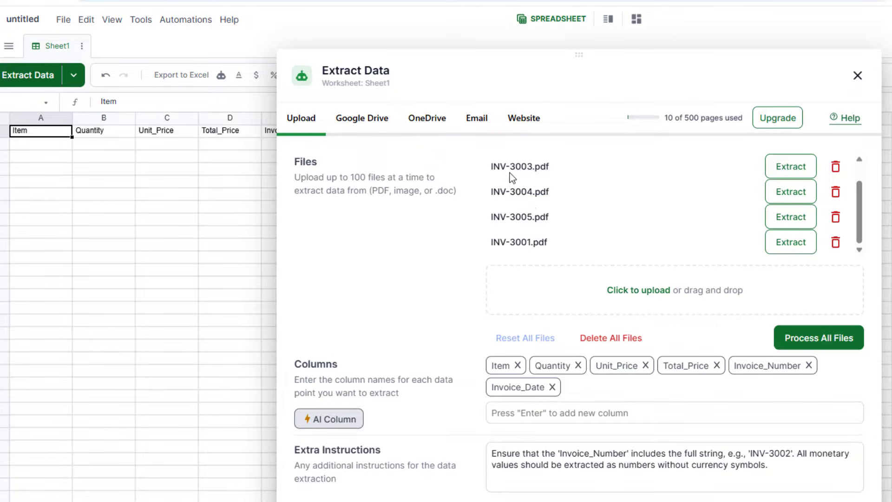
Move the Extract Data dialog clear of the header row and rename the Unit_Price header to Unit Price
left_click_drag(581, 61, 624, 39)
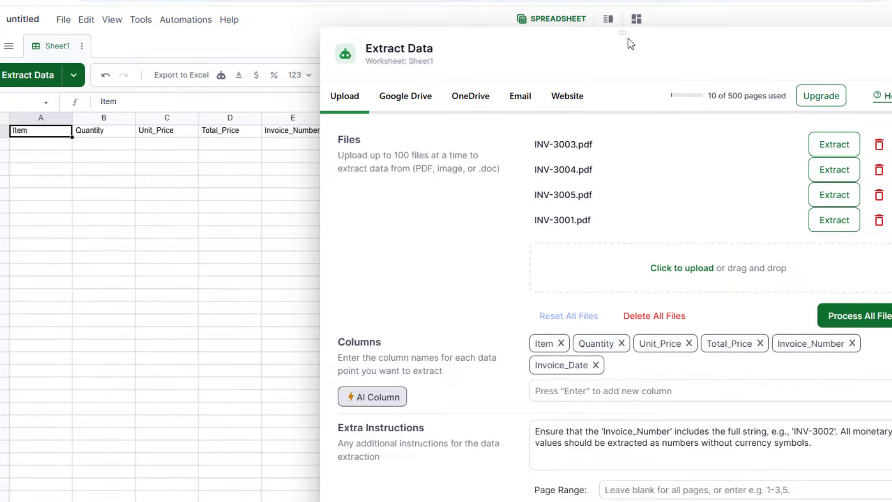
left_click_drag(623, 33, 779, 35)
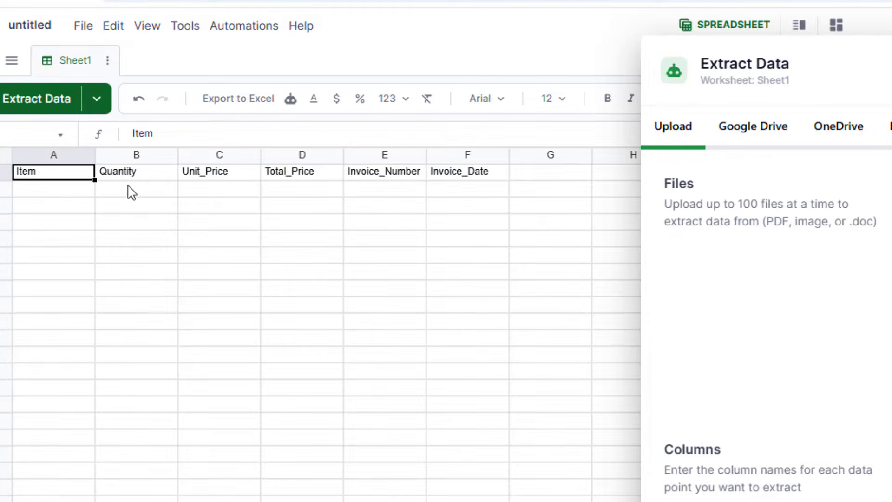
left_click(204, 175)
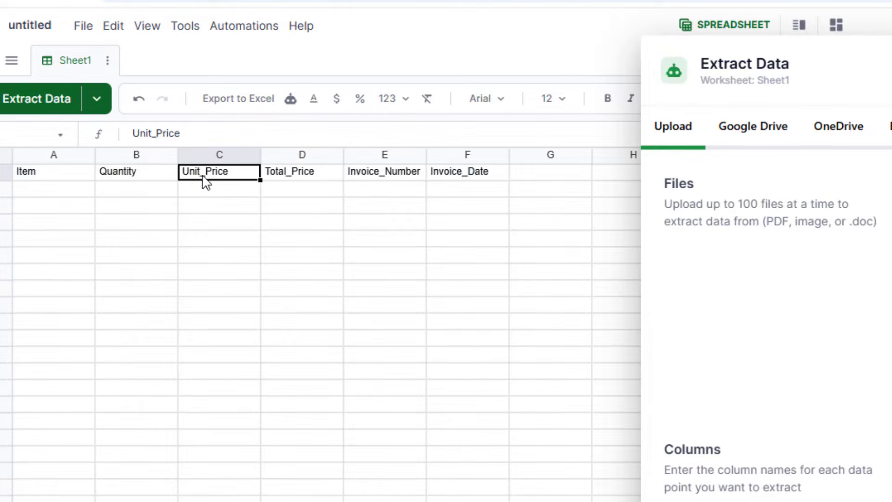
left_click(155, 134)
key("BackSpace")
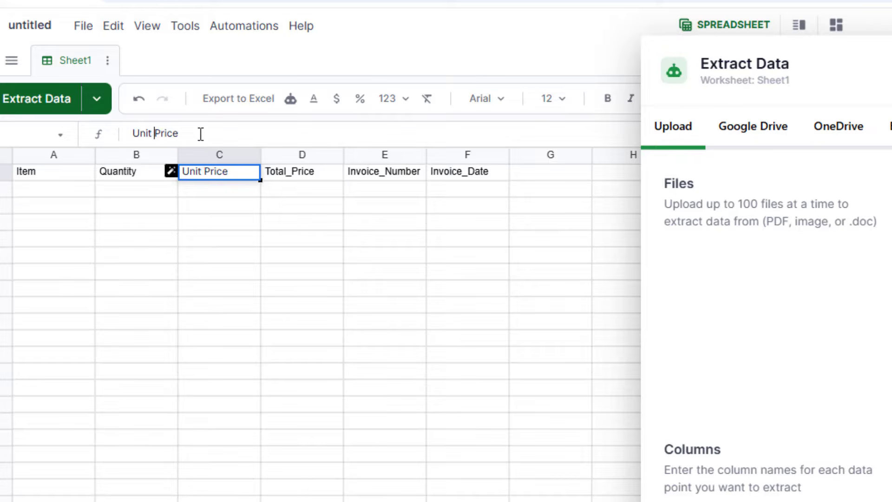
left_click(314, 175)
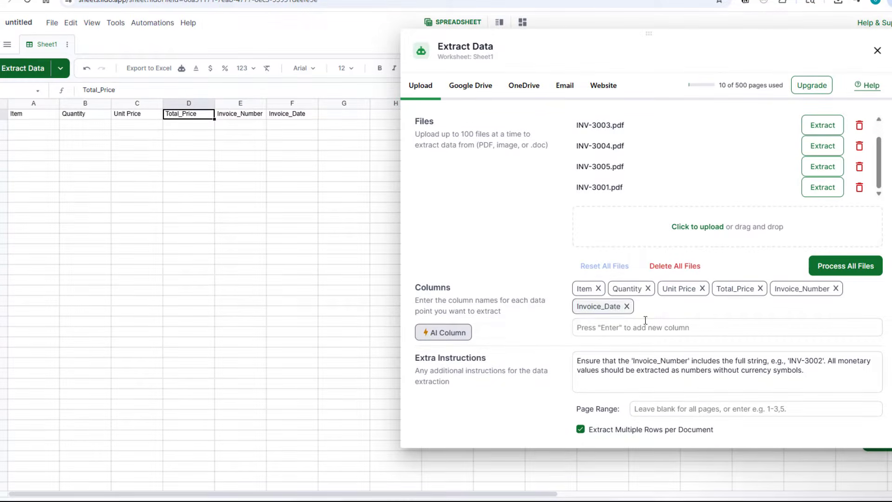
Rename the Invoice_Number header to Invoice Number, replacing the underscore with a space
left_click(239, 114)
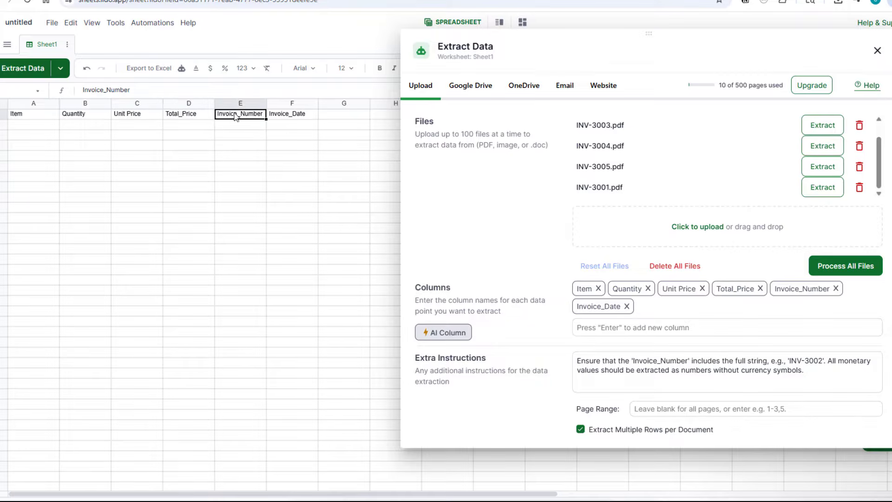
left_click(238, 114)
key("BackSpace")
key("Tab")
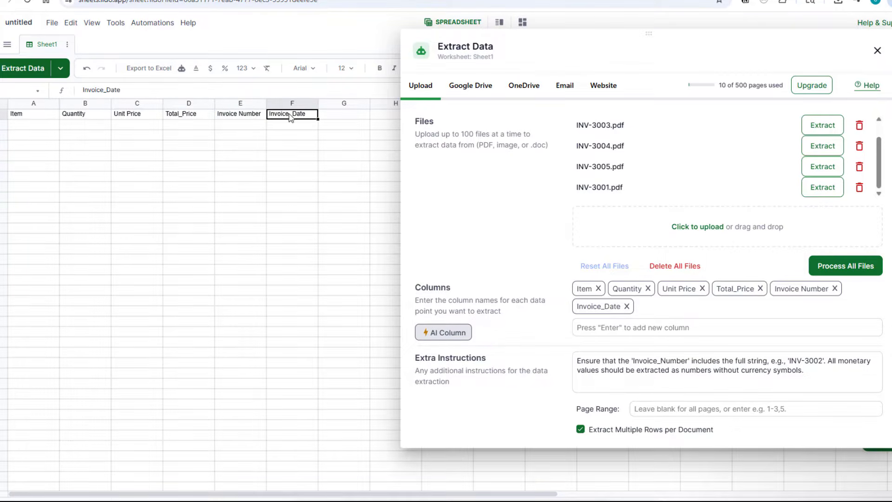
Rename the Invoice_Date header in column F to Invoice Date
left_click(289, 115)
double_click(289, 114)
left_click(290, 114)
double_click(291, 114)
left_click(290, 115)
key("BackSpace")
left_click(288, 207)
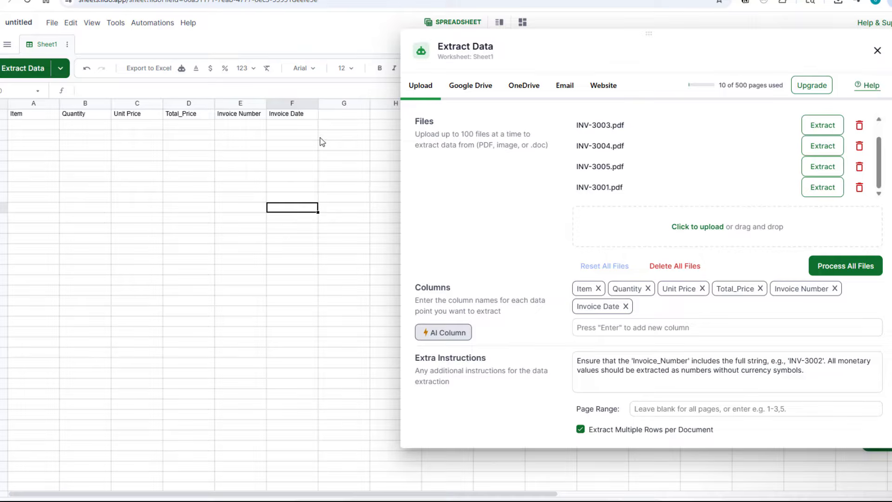
left_click_drag(302, 115, 29, 116)
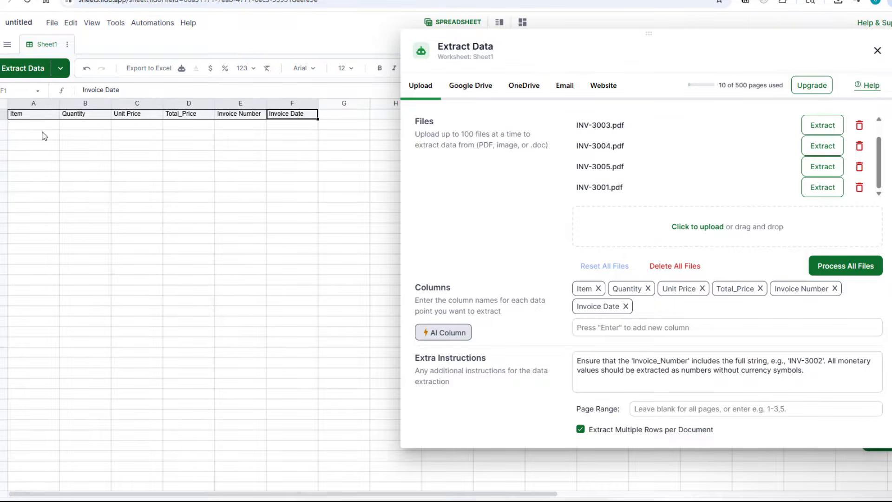
left_click(54, 126)
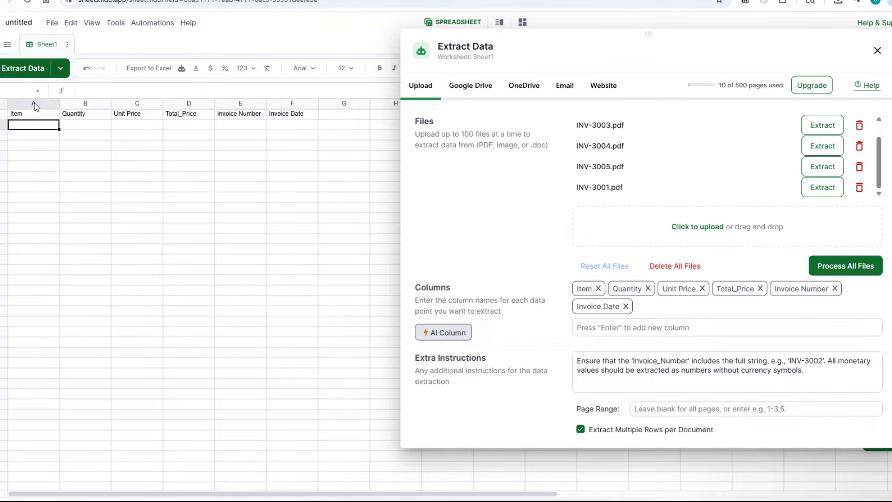
Insert a new column before the Item column and enter Vendor Name as its header
right_click(35, 104)
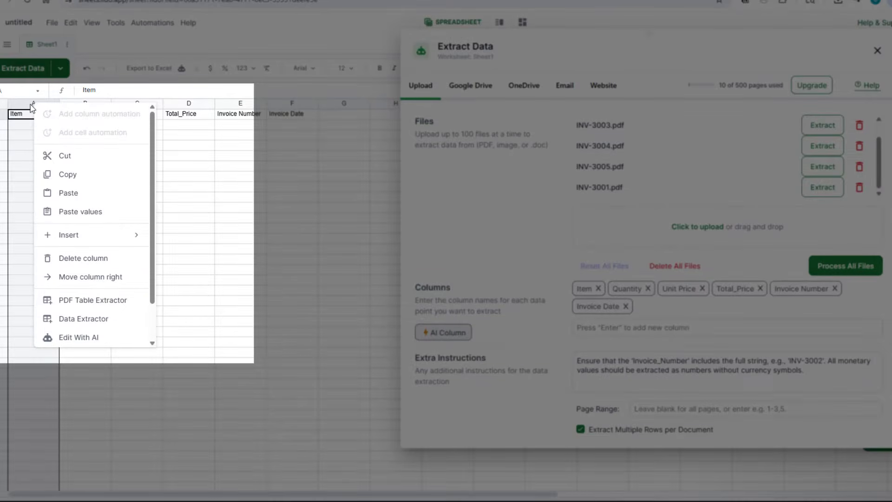
mouse_move(99, 235)
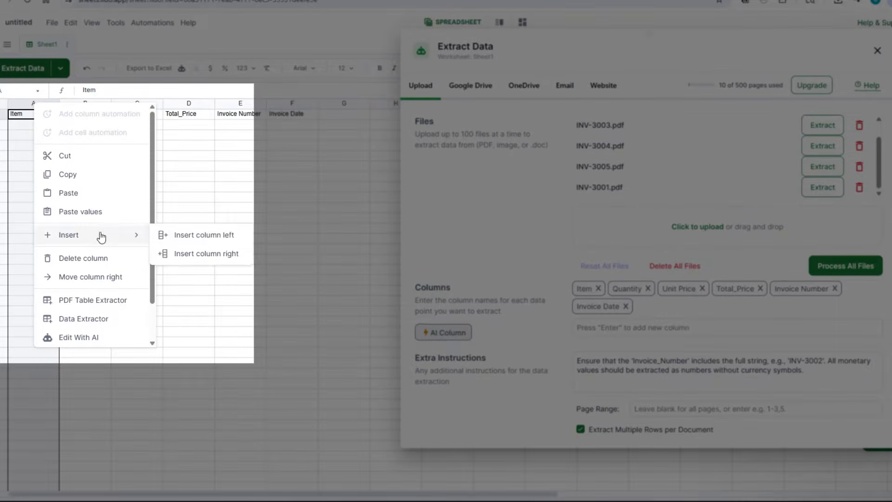
left_click(207, 238)
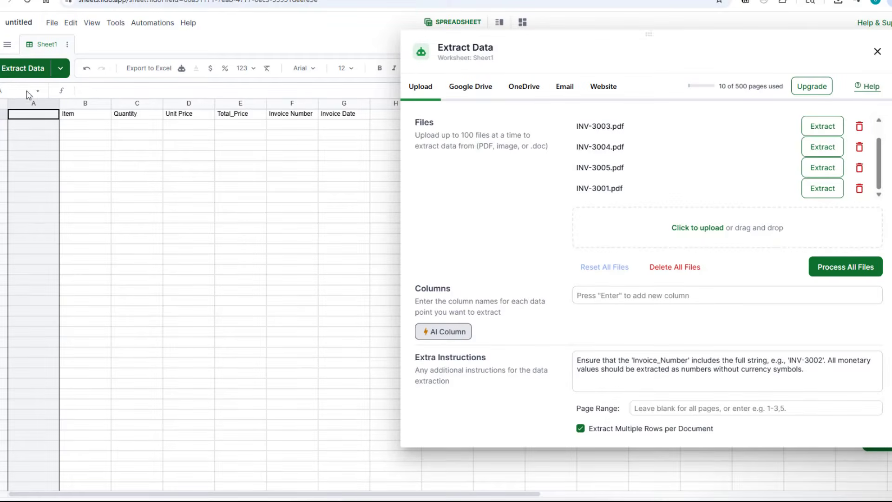
left_click(33, 120)
type("Ven")
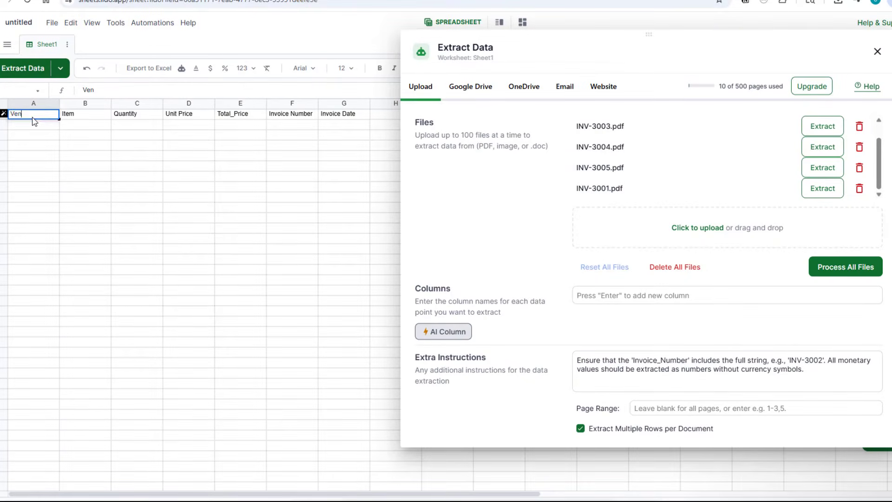
type("dor Name")
key("Return")
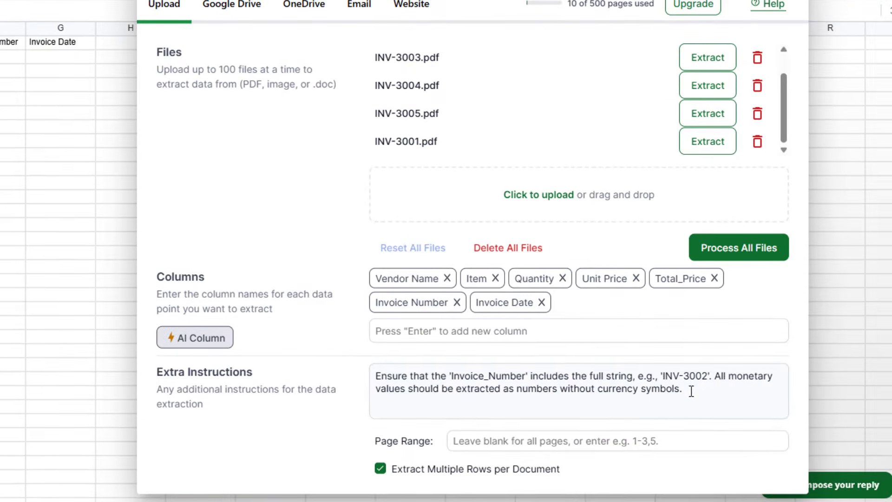
Replace the extra instructions with rules for Quantity and Unit Price per item, two-decimal amounts, repeated Invoice Number and Invoice Total, and issuing company as vendor name
left_click(805, 370)
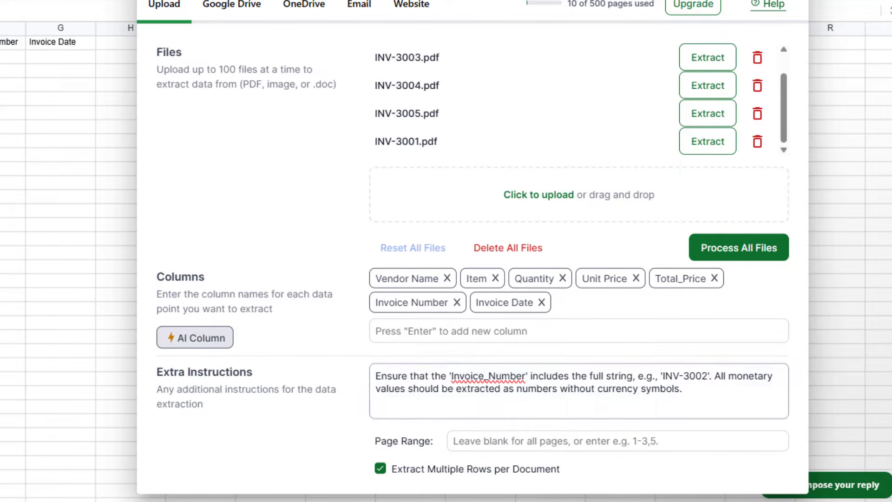
left_click_drag(709, 386, 377, 371)
type("Extract the 'Quantity' and 'Unit Price' for each item. Ensure that all monetary values are extracted as numbers with two decimal places. The 'Invoice Number' and 'Invoice Total' should be repeated for each item. The vendor name is the name of the company issuing the invoice and is typically displayed near the top of the document.")
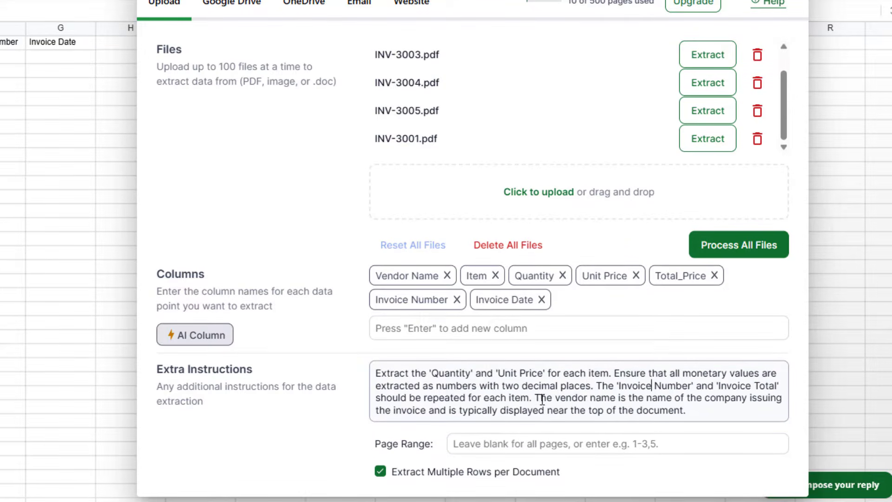
left_click_drag(535, 398, 736, 397)
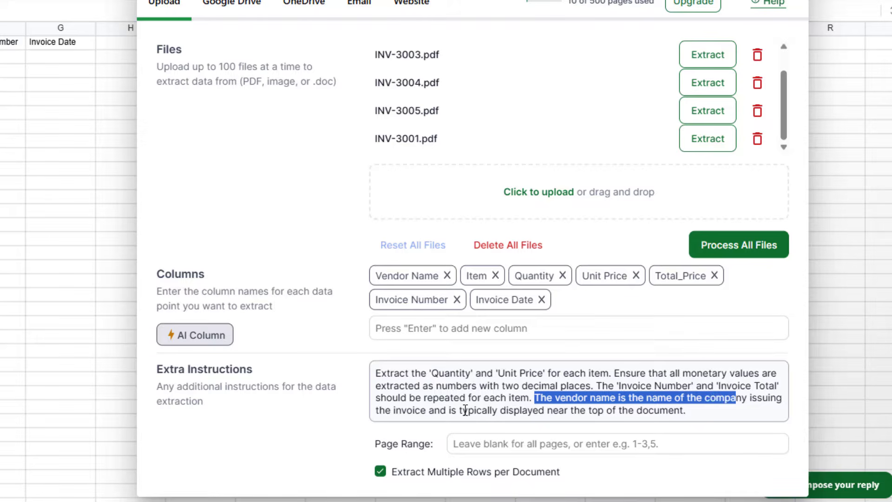
left_click(497, 410)
left_click(697, 408)
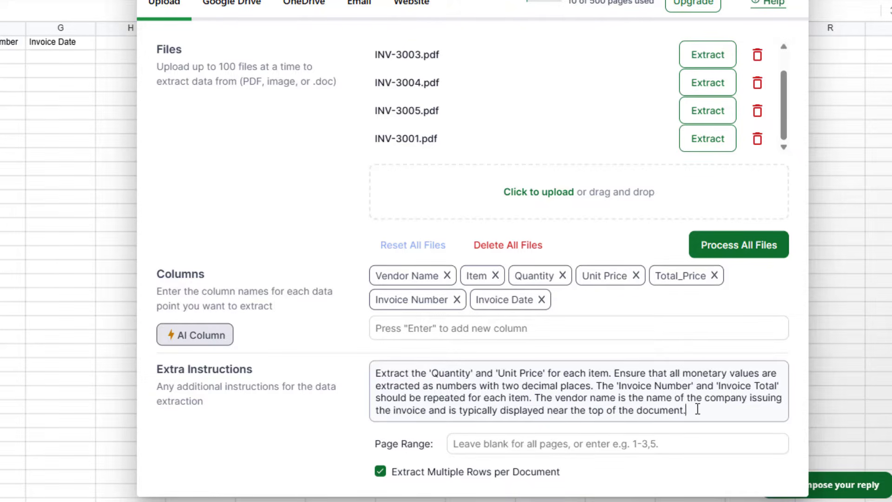
left_click_drag(719, 410, 534, 398)
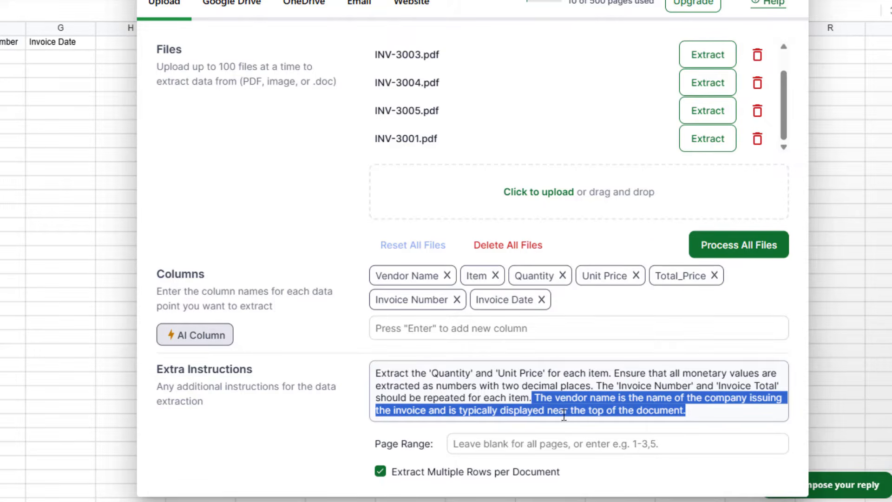
left_click(548, 408)
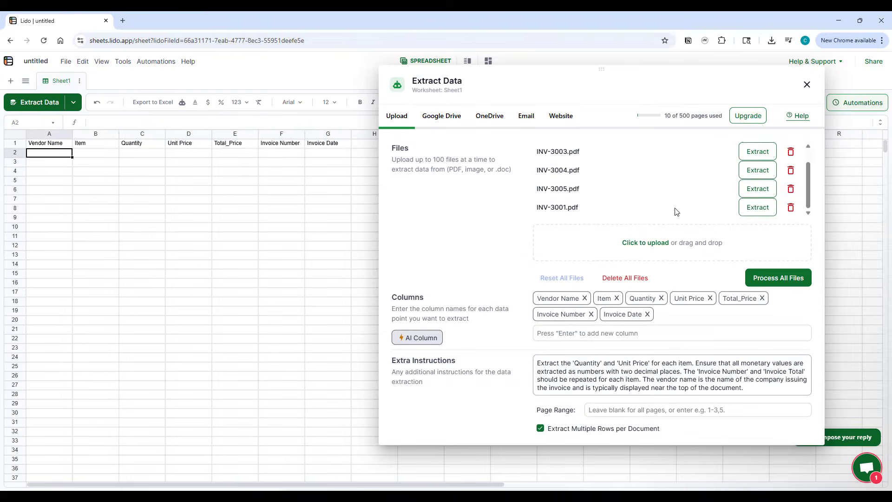
Process all uploaded invoice files to extract their line items into Sheet1
scroll(676, 212, "up", 1)
scroll(665, 188, "down", 1)
left_click(785, 279)
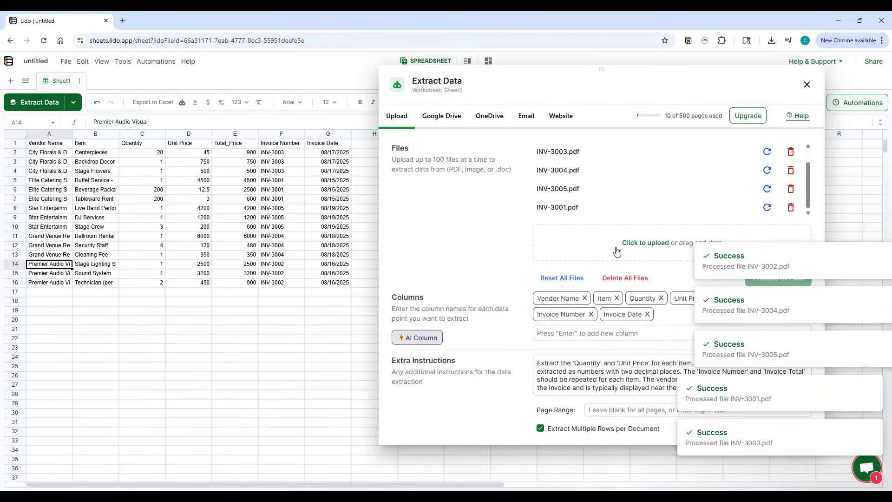
left_click(127, 324)
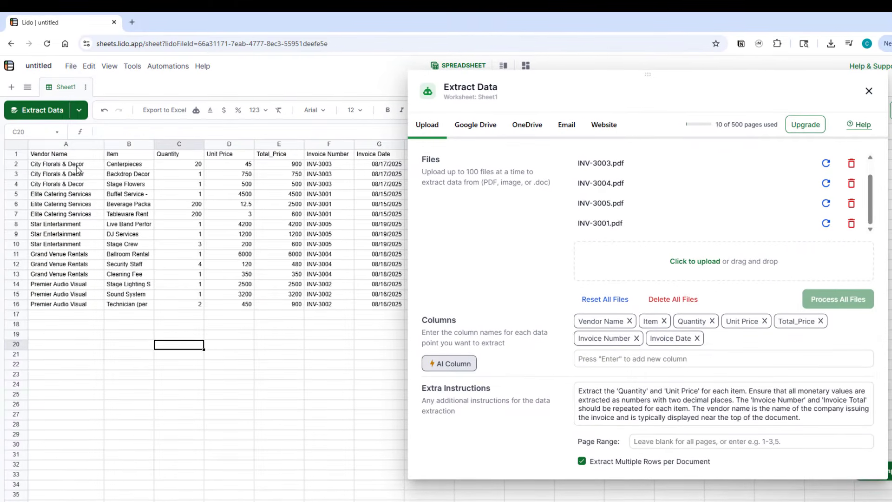
Check the vendor names extracted in the Vendor Name column against each group of invoice rows
left_click_drag(71, 154, 80, 193)
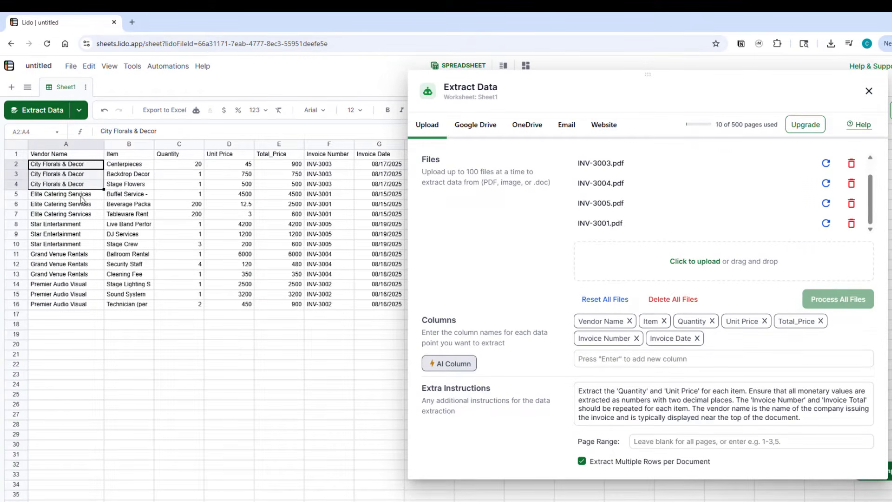
left_click(81, 199)
left_click(82, 225)
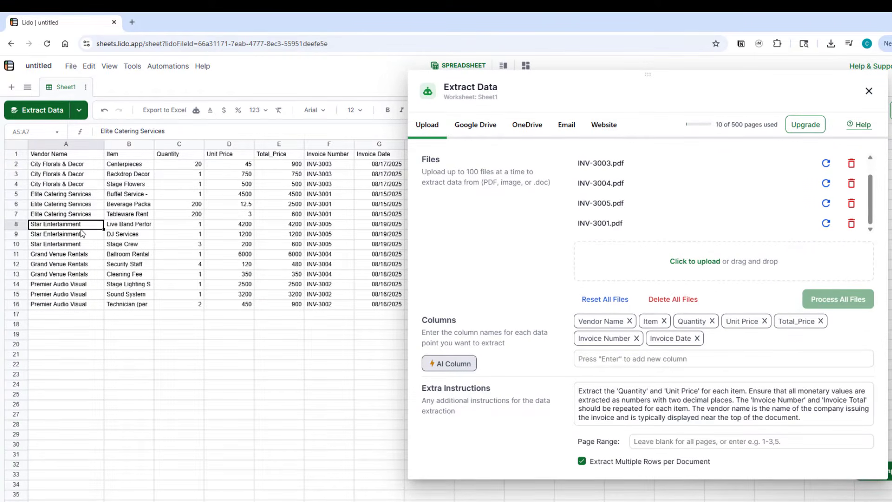
Widen the Item column so that more of each item description fits
left_click(158, 144)
left_click(152, 145)
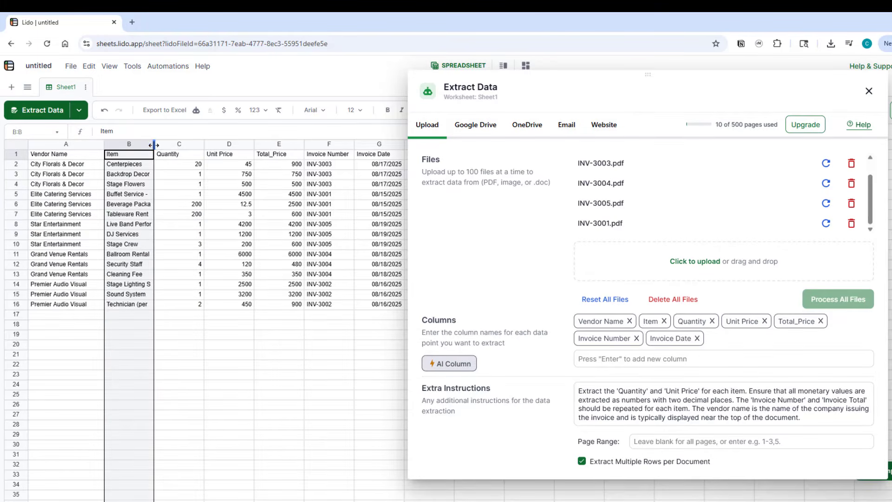
left_click_drag(154, 144, 168, 153)
Review the extracted Quantity, Unit Price, Total_Price, Invoice Number and Invoice Date values across the line items
left_click(191, 164)
left_click(249, 167)
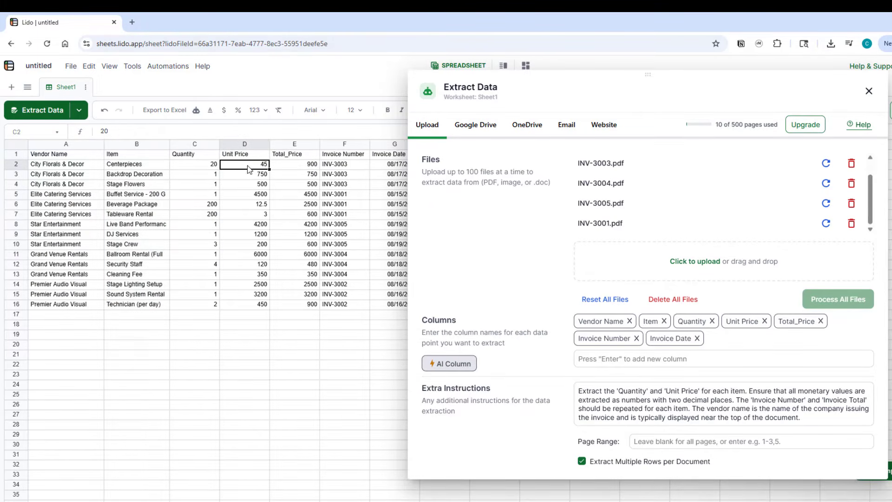
left_click(302, 169)
left_click(354, 213)
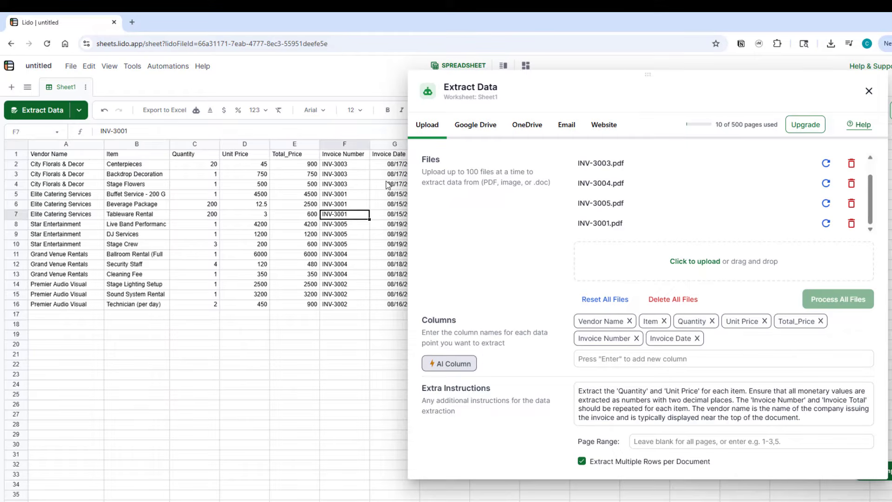
left_click(386, 182)
scroll(371, 220, "right", 1)
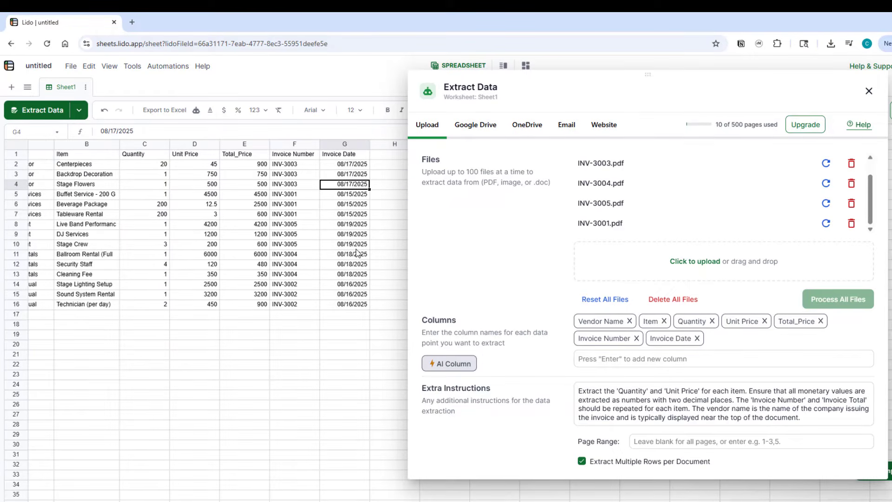
scroll(348, 273, "left", 1)
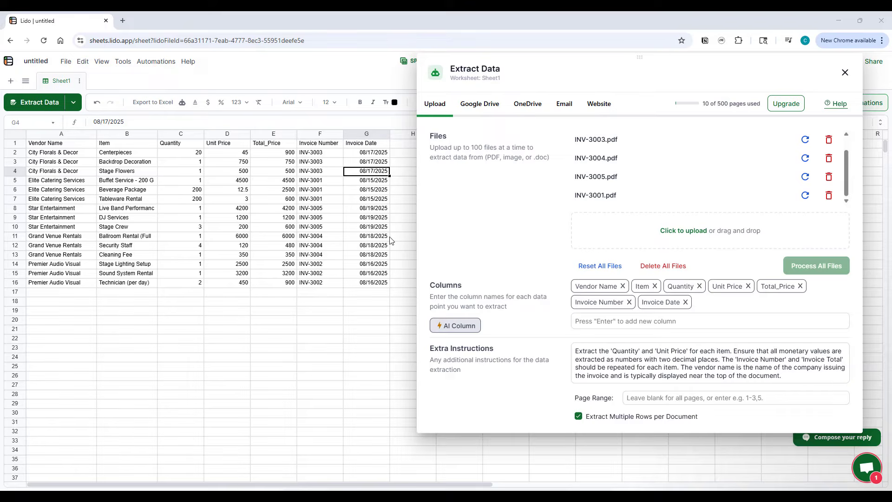
Close the Extract Data window and look over the full extracted table in Sheet1
left_click(846, 73)
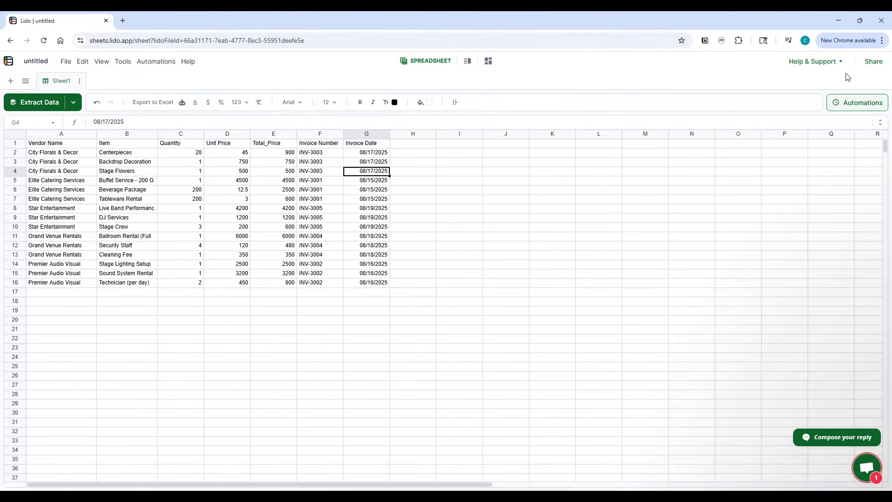
left_click(416, 264)
left_click_drag(45, 146, 366, 285)
left_click(445, 238)
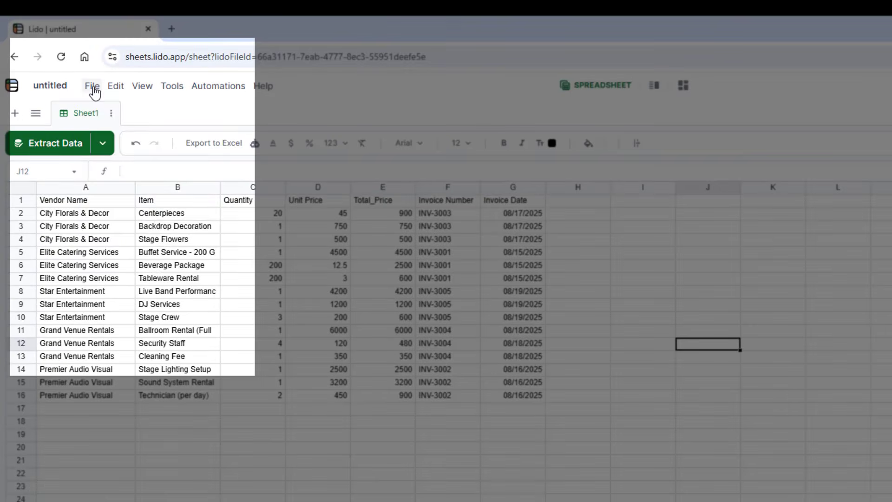
Export the sheet's values to Excel and open the downloaded untitled.xlsx in Excel with editing enabled
left_click(92, 86)
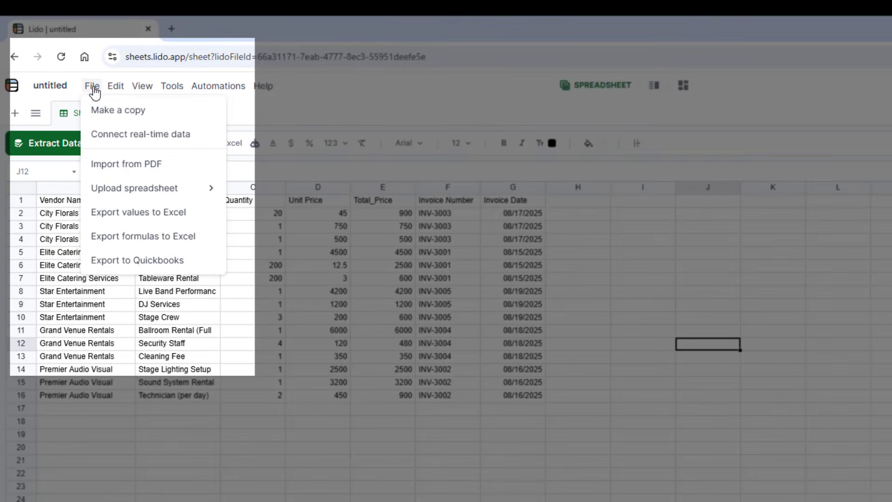
left_click(145, 219)
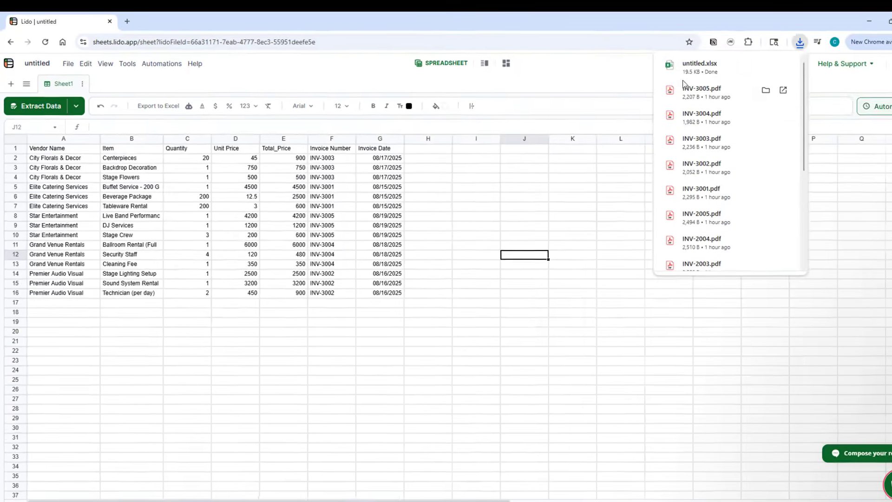
left_click(693, 66)
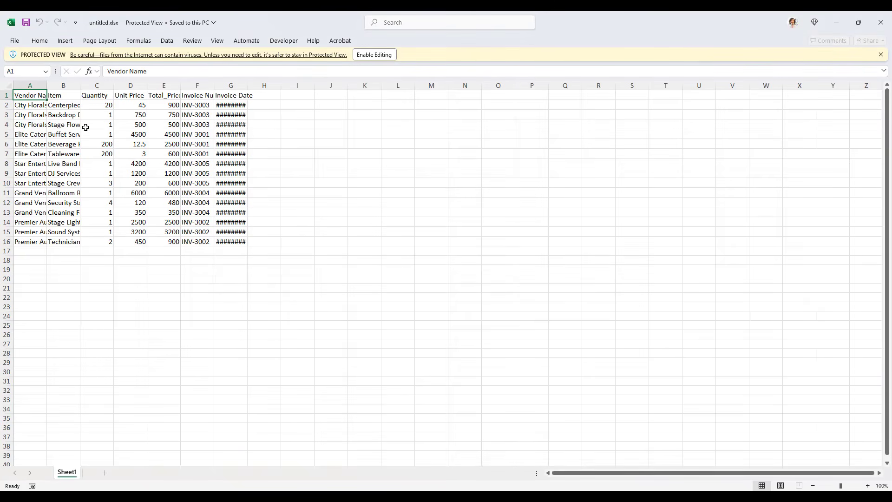
left_click(374, 54)
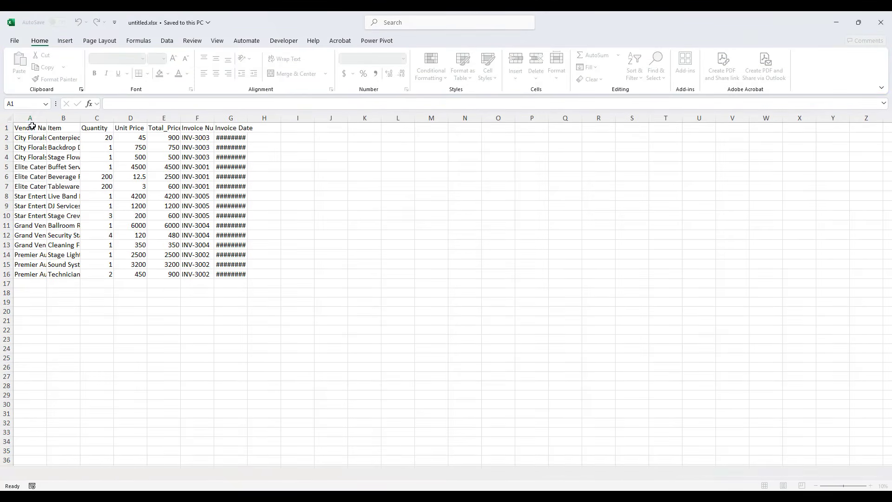